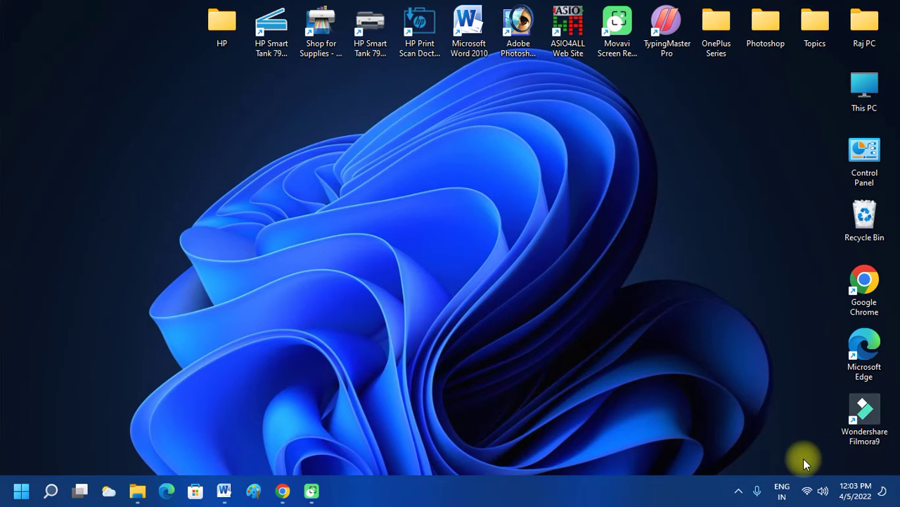
Step: Check the computer's power options without shutting down or restarting
left_click(283, 492)
left_click(20, 489)
left_click(384, 446)
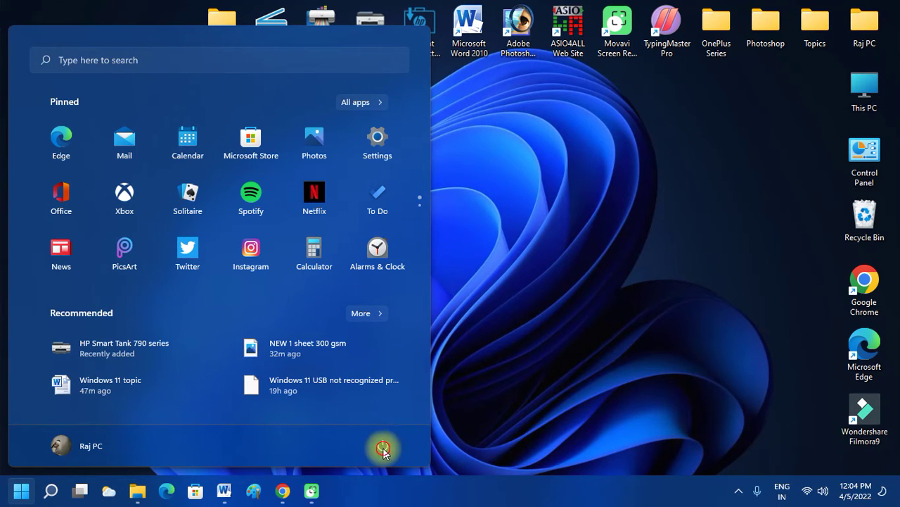
left_click(383, 447)
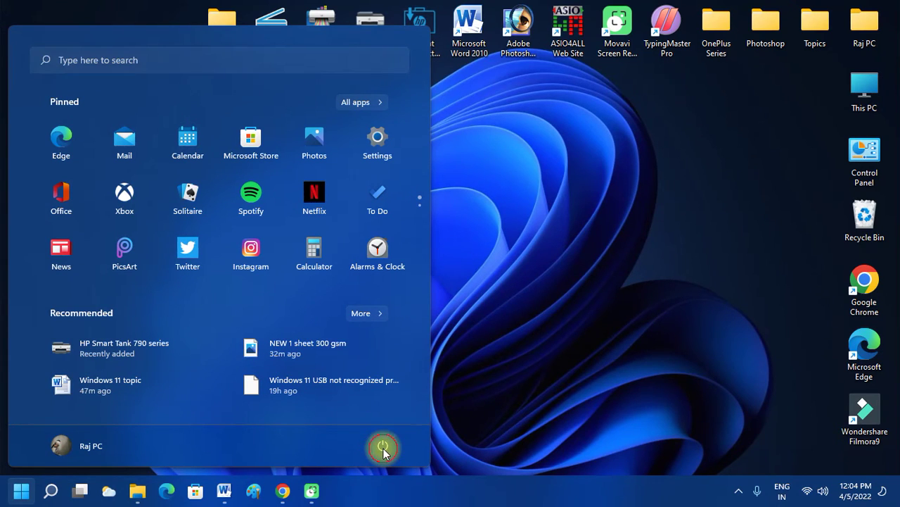
left_click(459, 343)
left_click(459, 343)
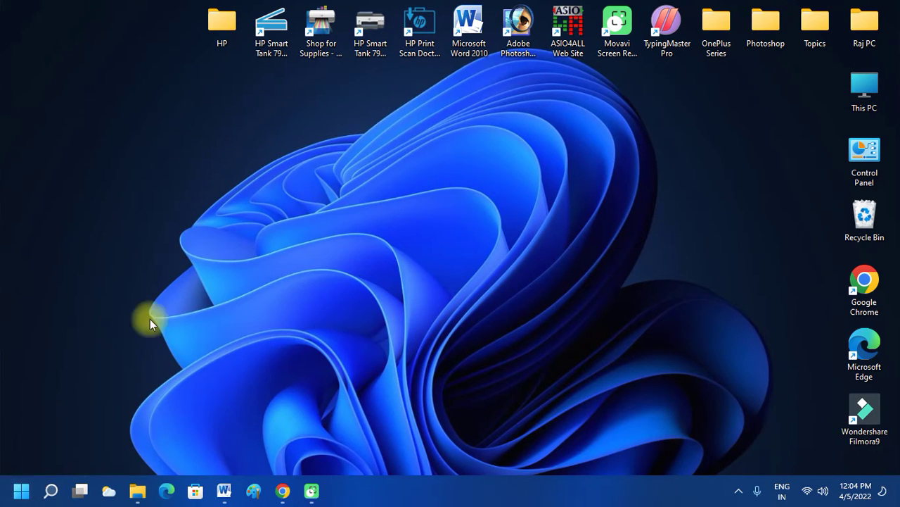
Step: Run netplwiz to view the user accounts on this computer, and close the dialog without changes
key("alt")
key("super+r")
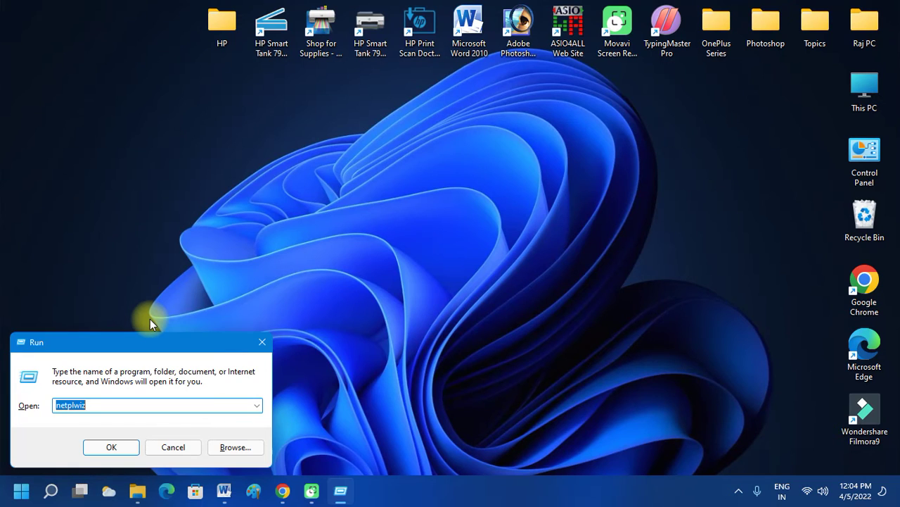
key("Return")
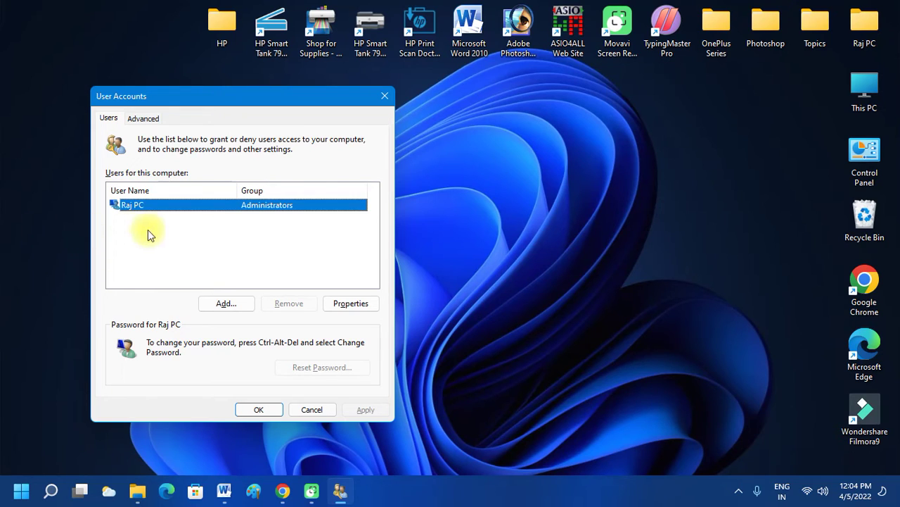
left_click(127, 219)
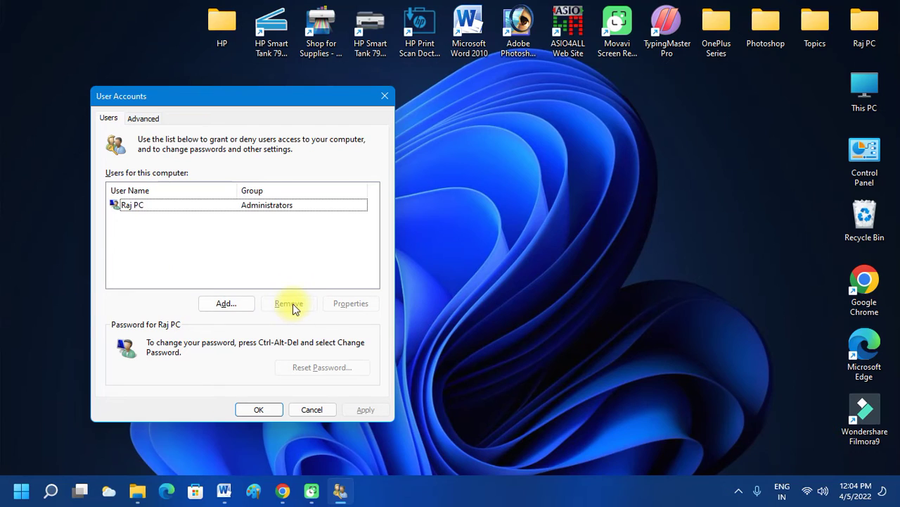
left_click(381, 95)
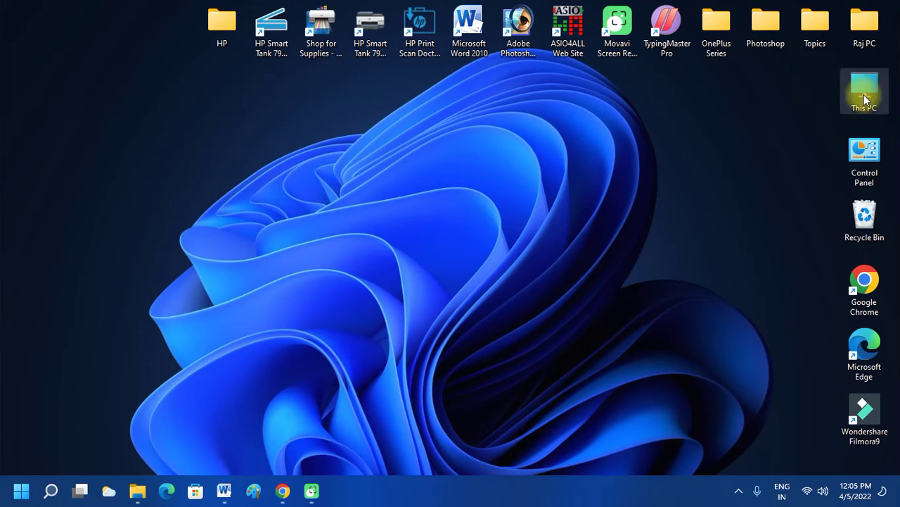
Step: Browse to the Users folder on Local Disk (C:) to view the user profile folders, and close the window
mouse_move(133, 494)
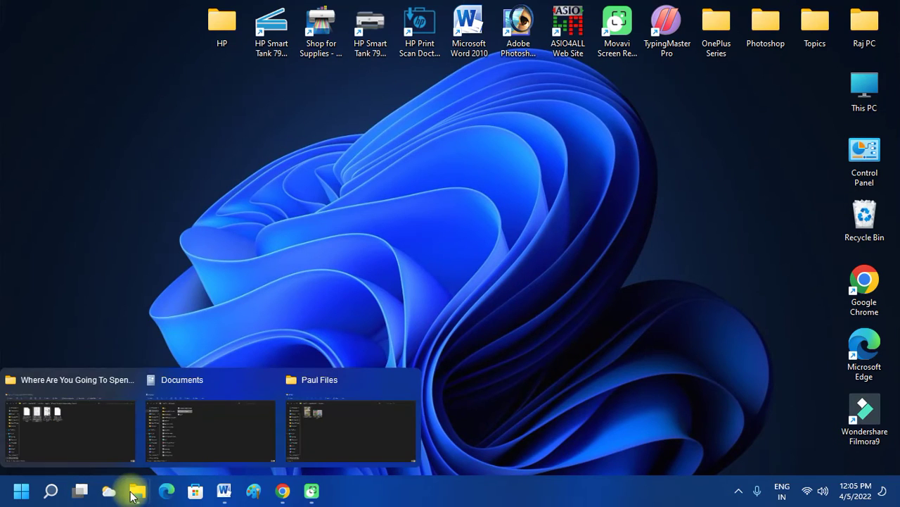
left_click(629, 195)
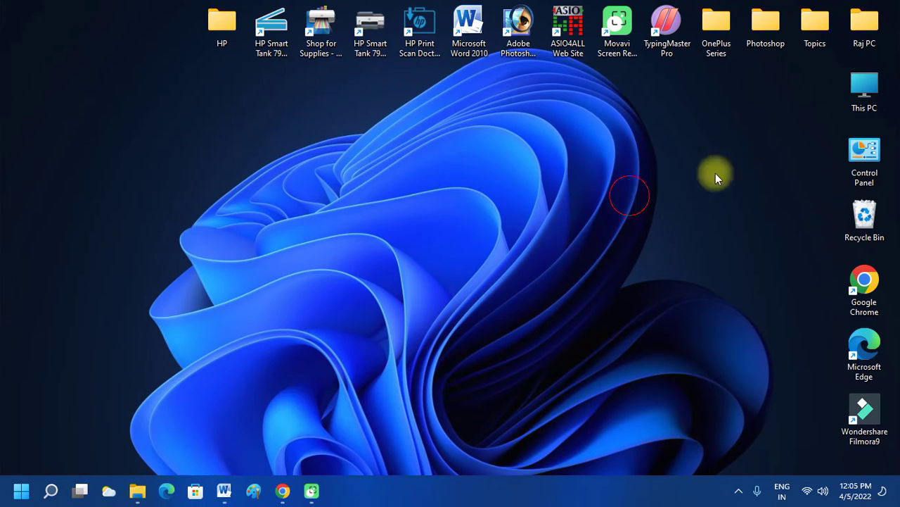
double_click(858, 92)
left_click(213, 220)
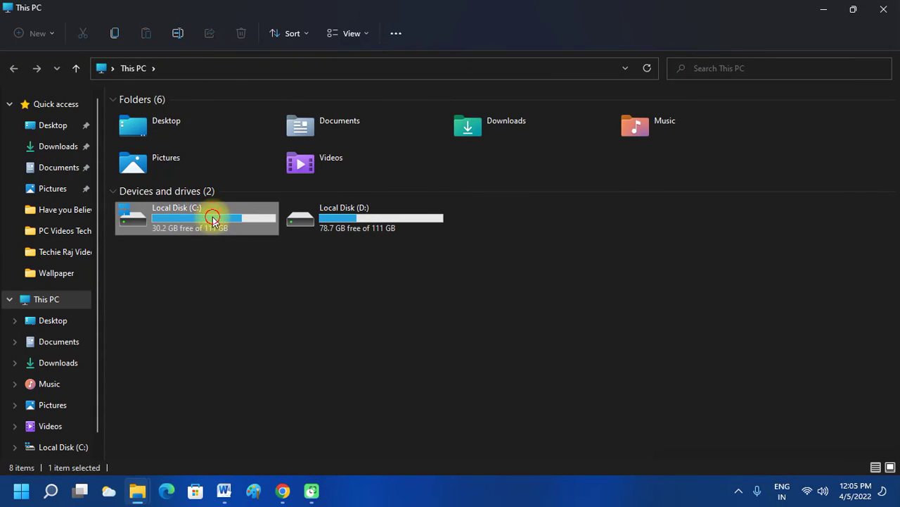
double_click(213, 220)
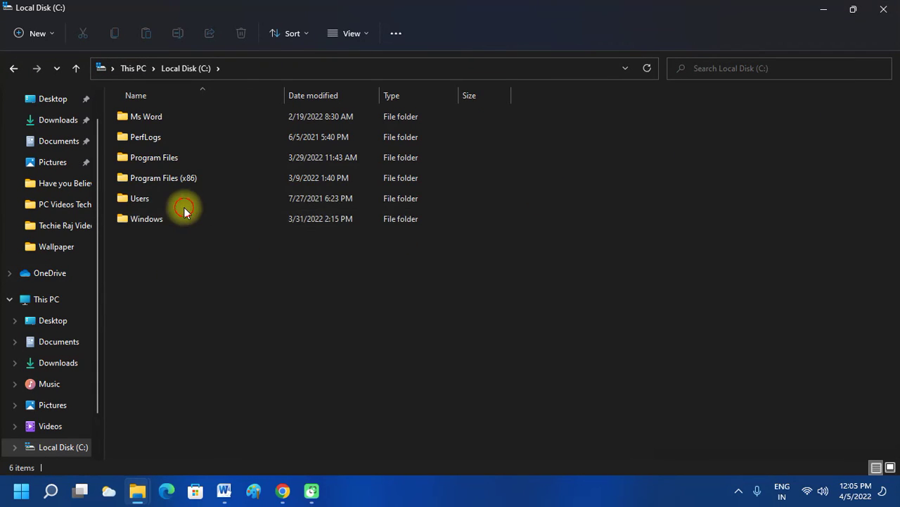
left_click(184, 209)
double_click(184, 208)
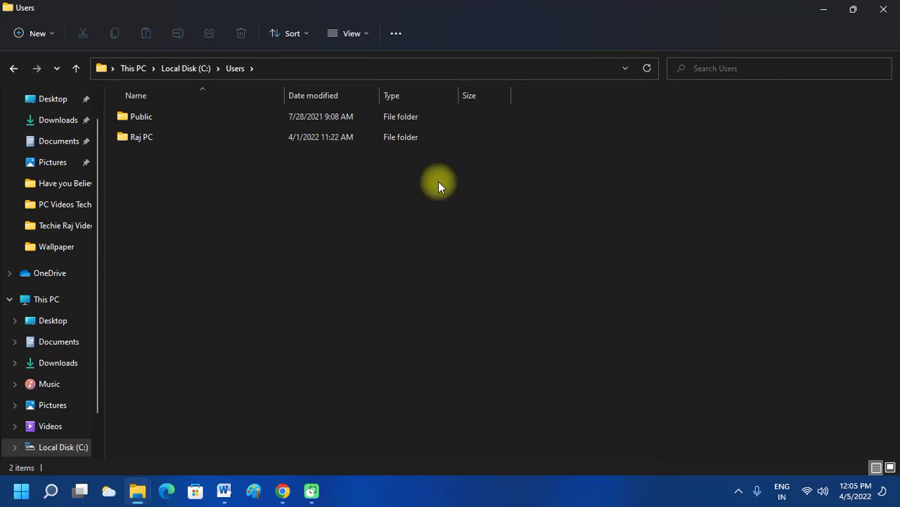
left_click(881, 9)
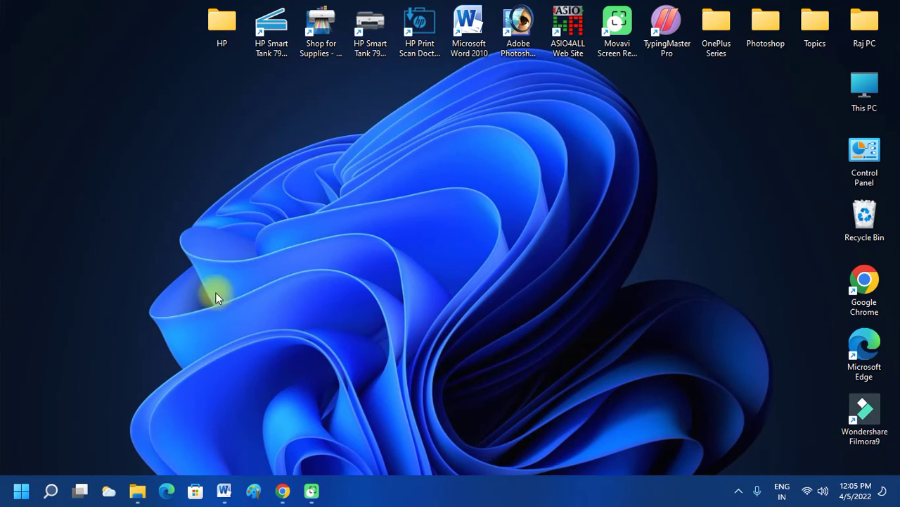
left_click(21, 484)
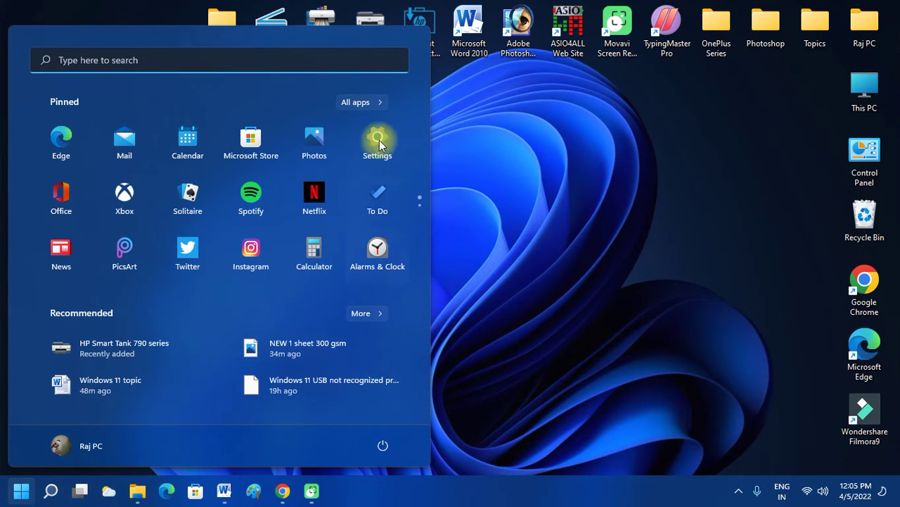
left_click(380, 138)
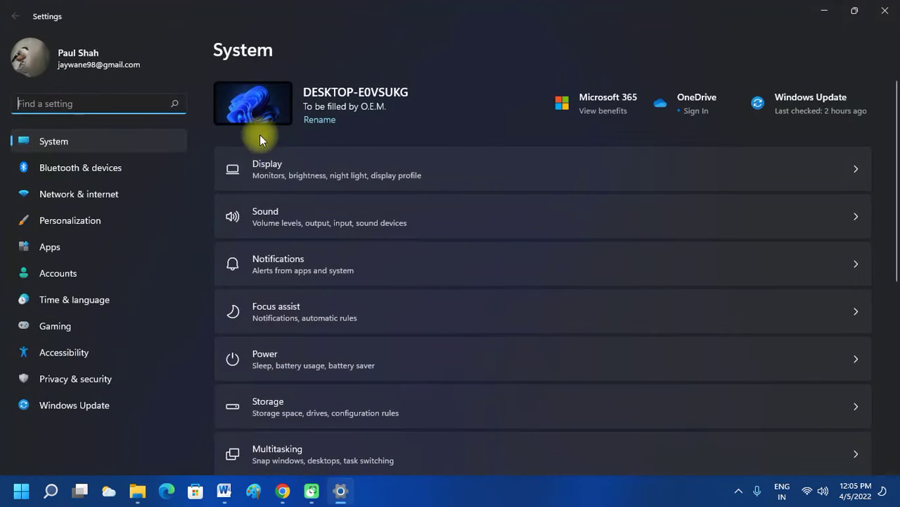
left_click(885, 12)
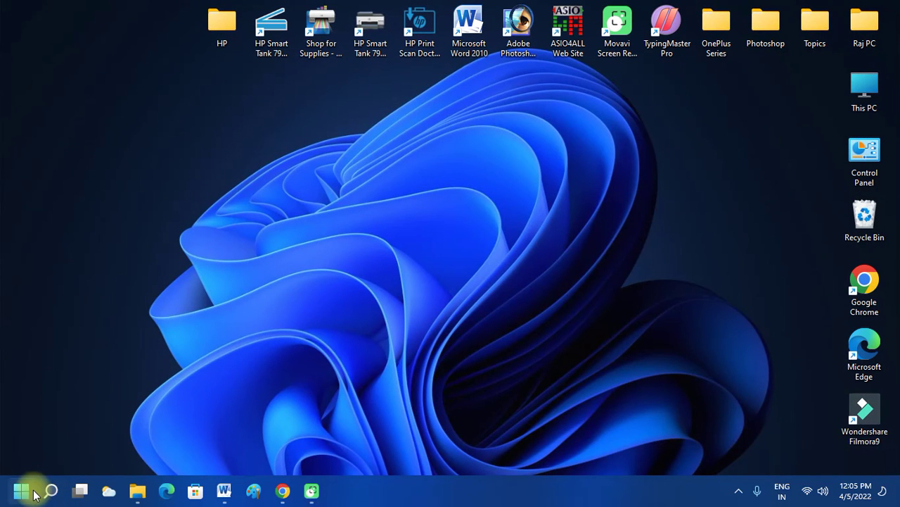
Step: Search for "msc", open System Configuration and view its boot options
left_click(34, 492)
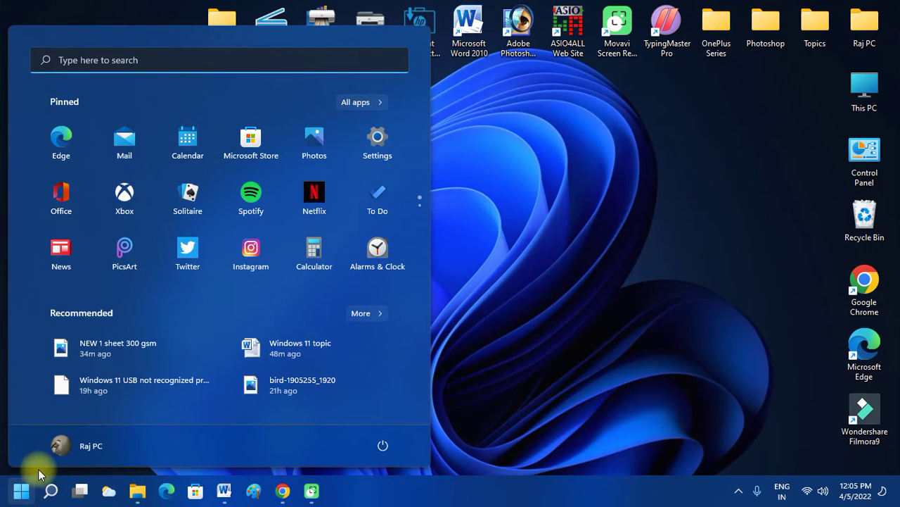
type("msc")
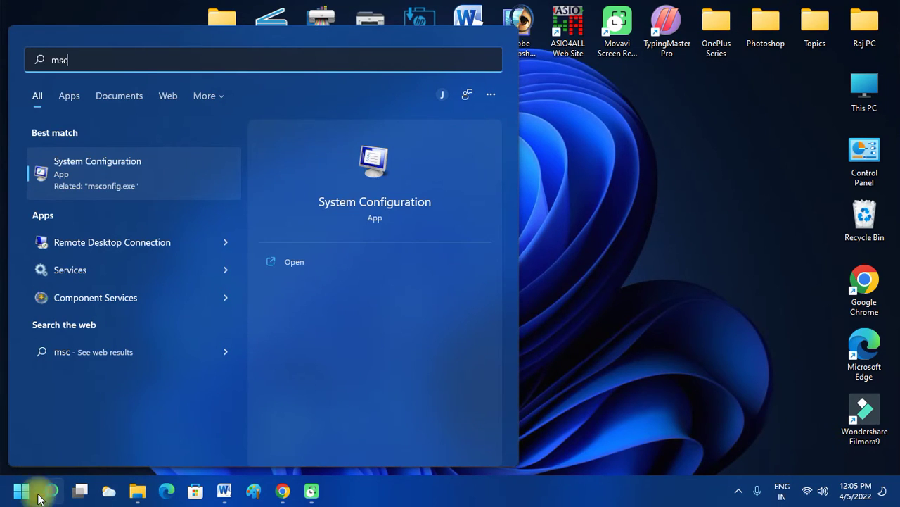
left_click(150, 170)
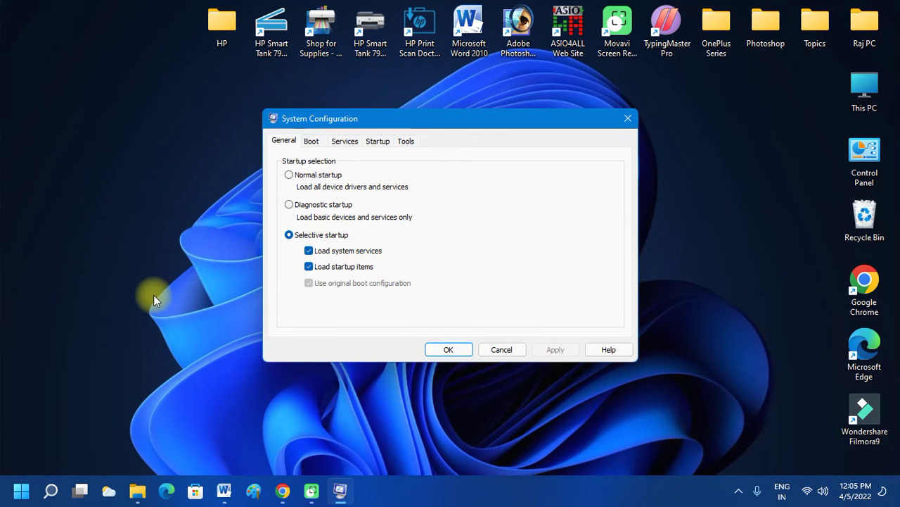
left_click(315, 142)
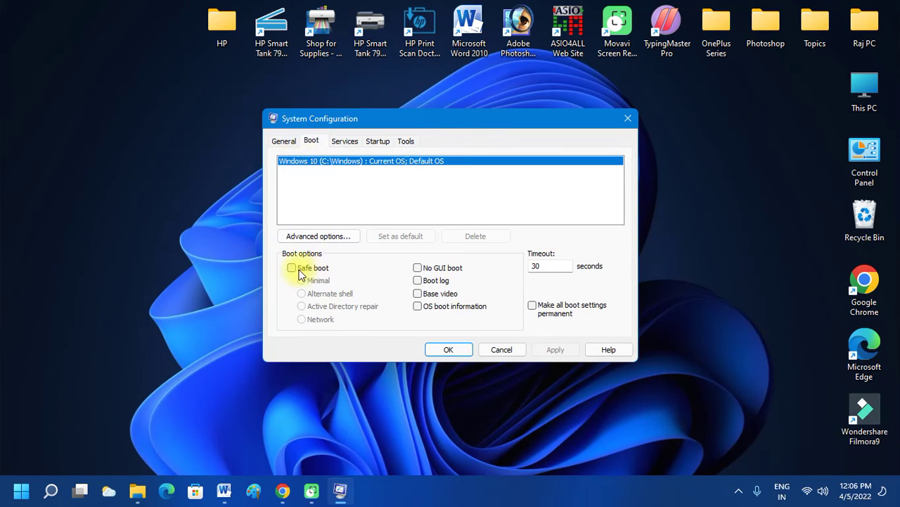
Step: Hide all Microsoft services and try disabling the remaining ones, closing System Configuration without applying the changes
left_click(344, 141)
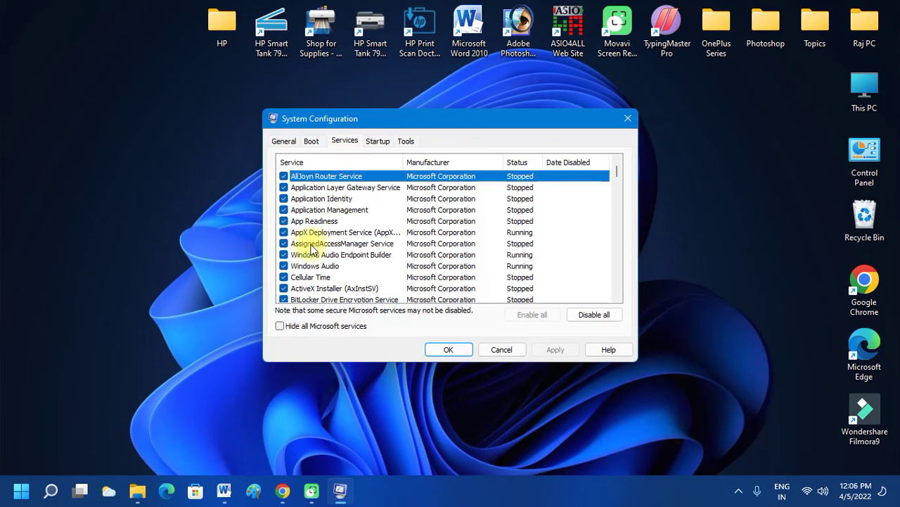
left_click(283, 326)
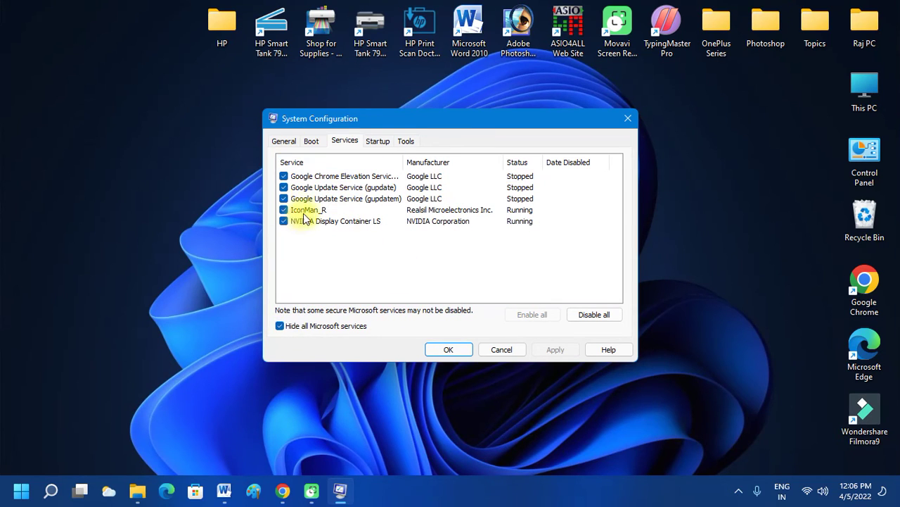
left_click(594, 315)
key("Escape")
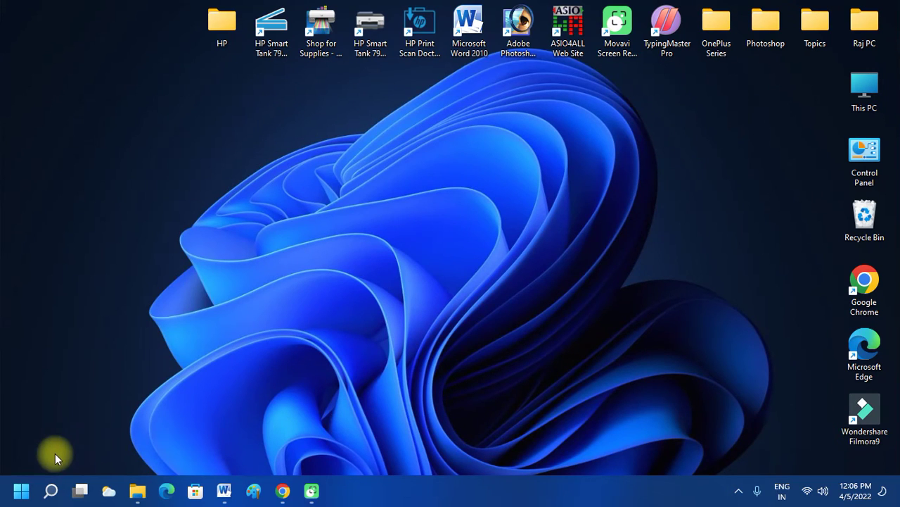
Step: Open Device Manager maximized and view the available driver actions for the NVIDIA GeForce GT 710 display adapter
right_click(17, 484)
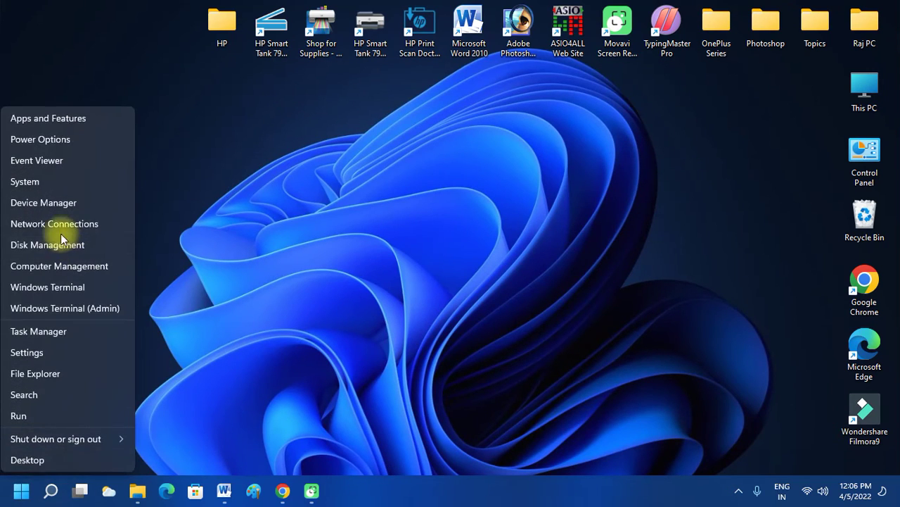
left_click(47, 203)
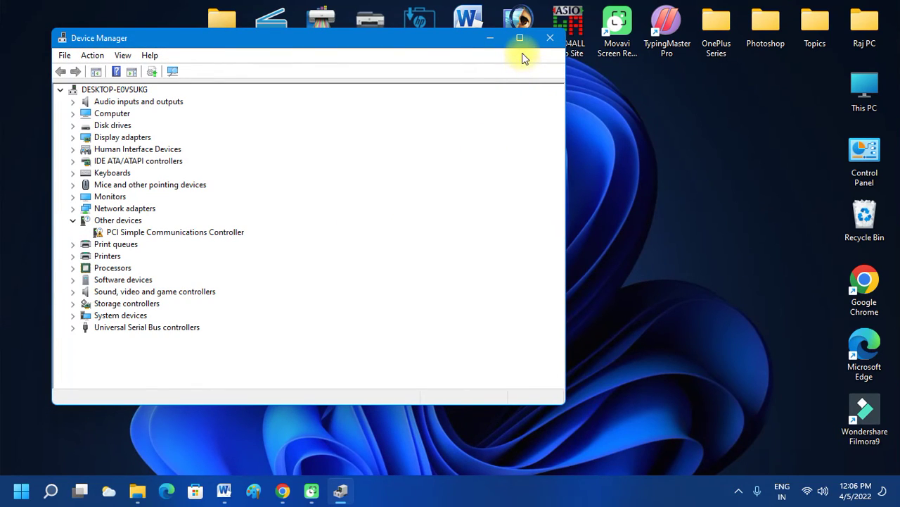
left_click(524, 41)
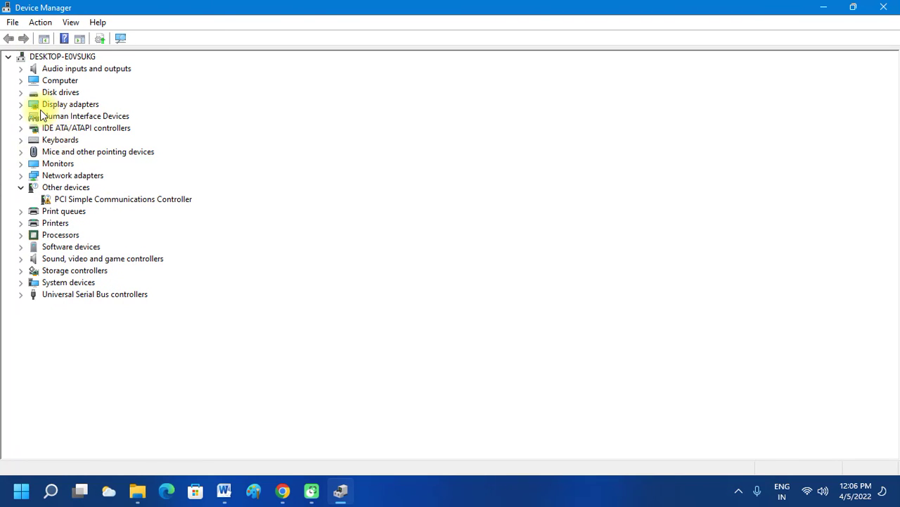
left_click(20, 104)
left_click(79, 116)
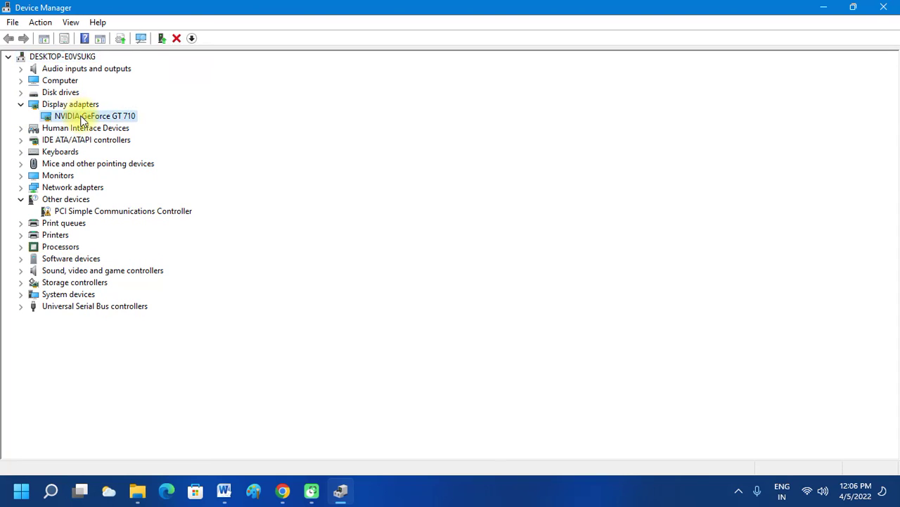
right_click(107, 117)
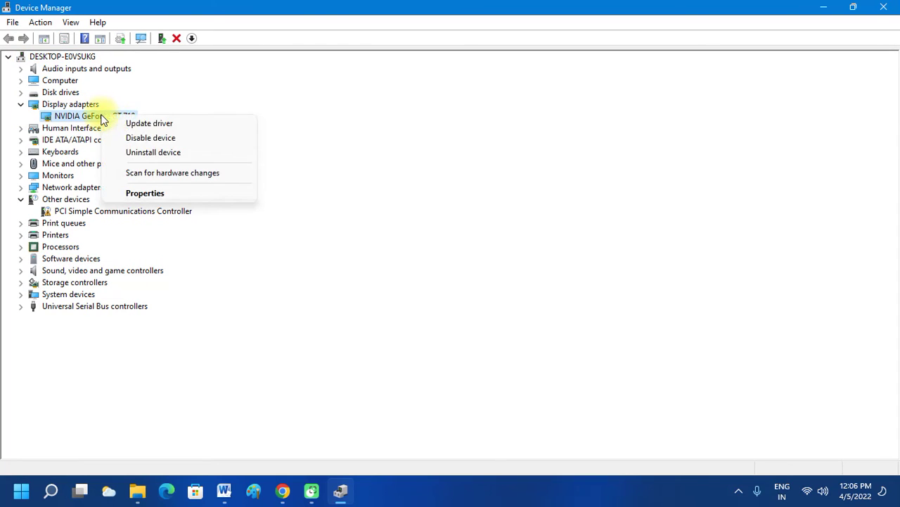
left_click(353, 140)
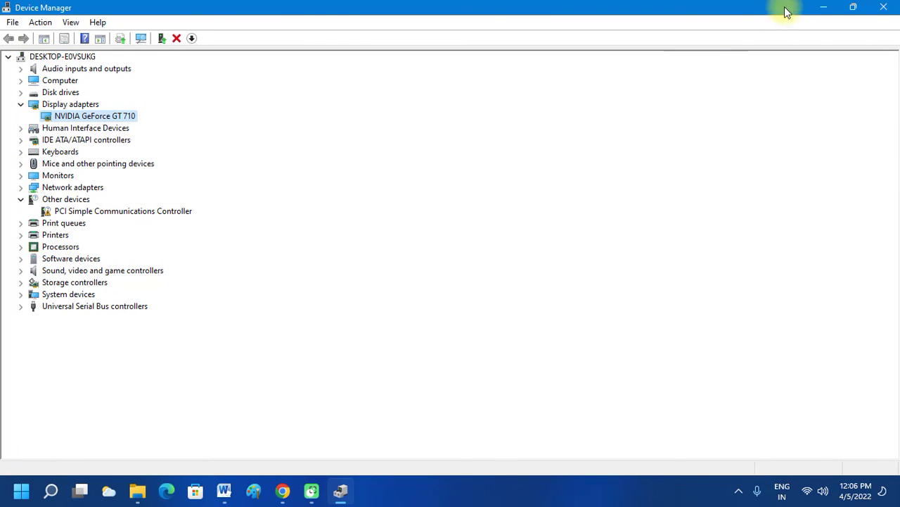
Step: Check the devices listed in the Other devices category, and close Device Manager
left_click(20, 199)
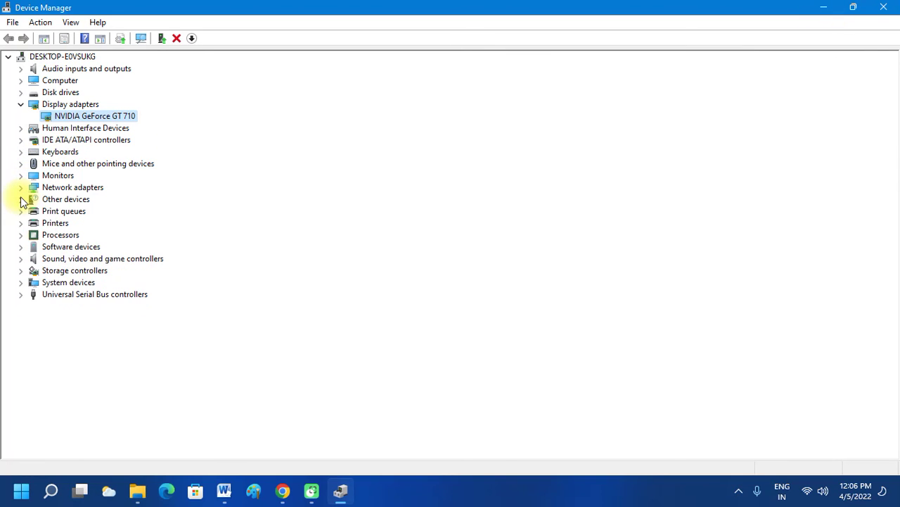
left_click(21, 199)
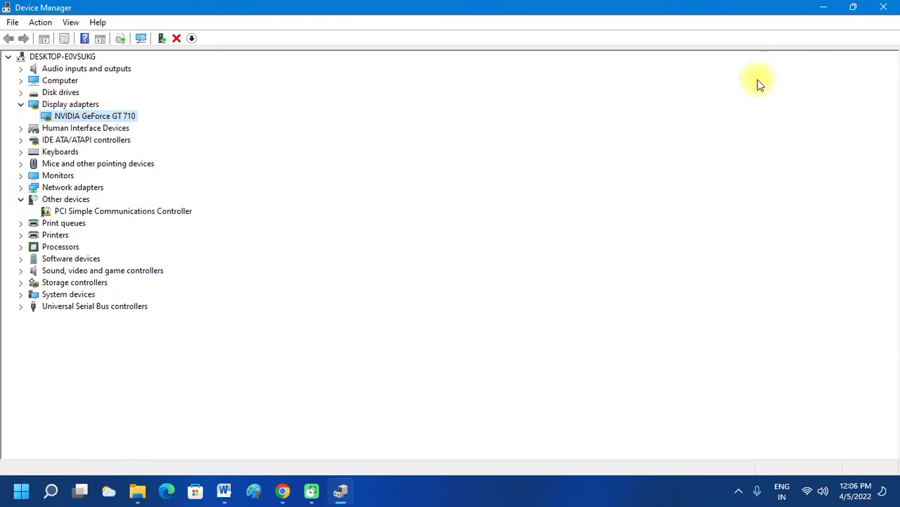
left_click(884, 7)
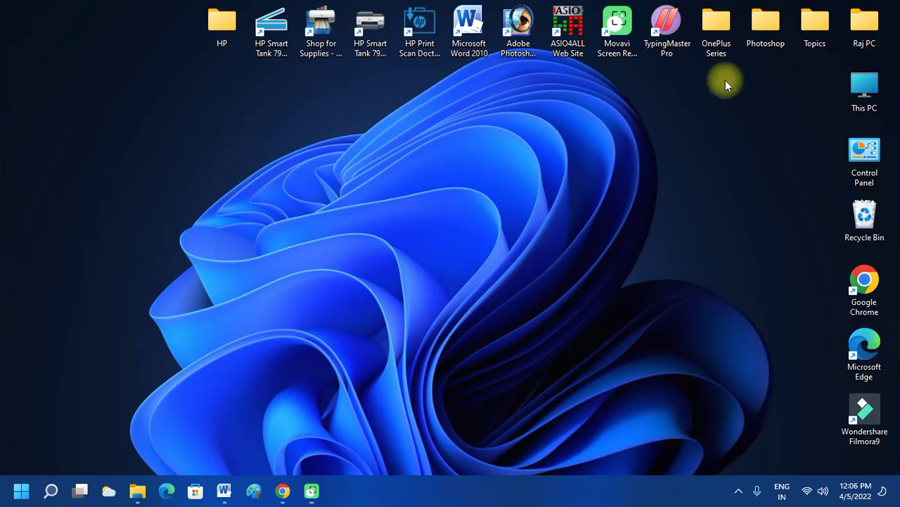
Step: View the Reset this PC options in the Recovery settings, cancel the reset and close Settings
left_click(21, 490)
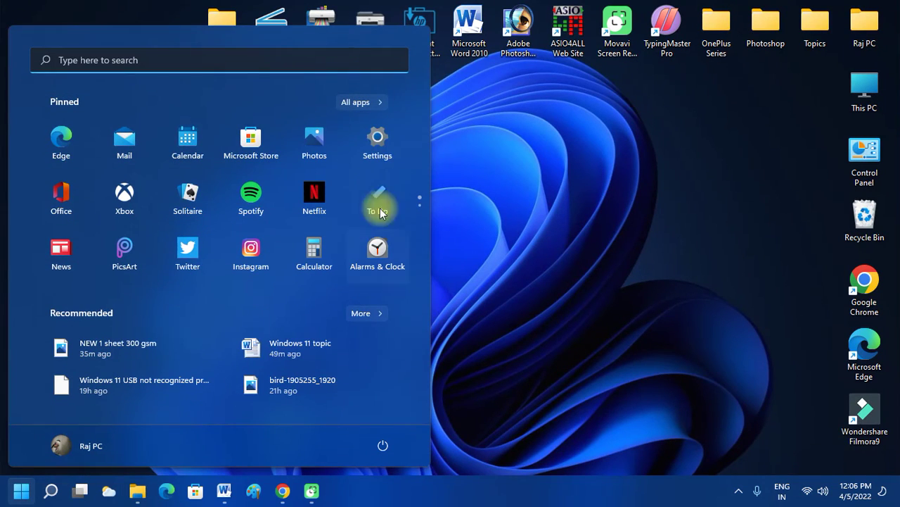
left_click(379, 144)
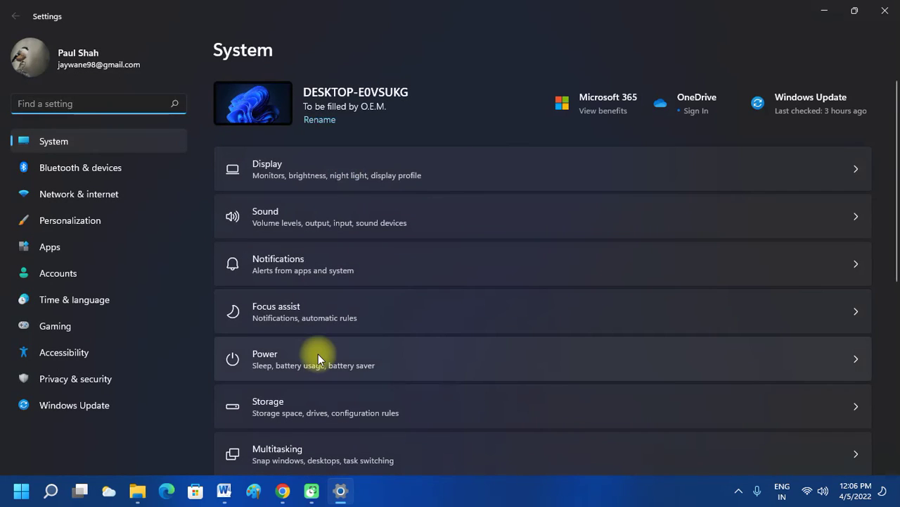
scroll(318, 354, "down", 2)
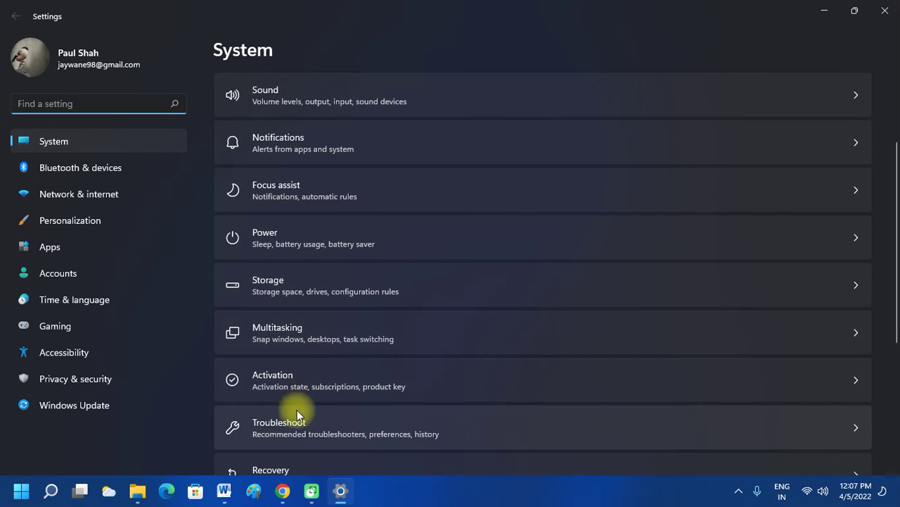
left_click(292, 462)
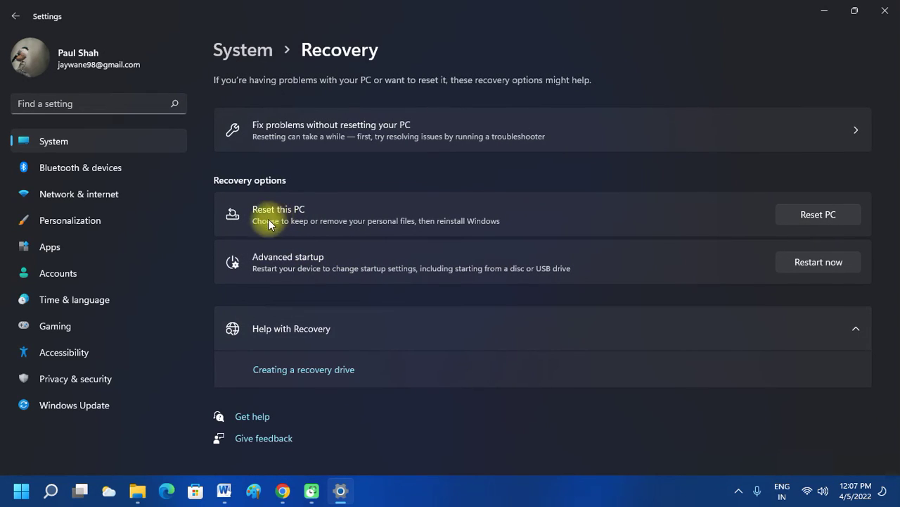
left_click(803, 217)
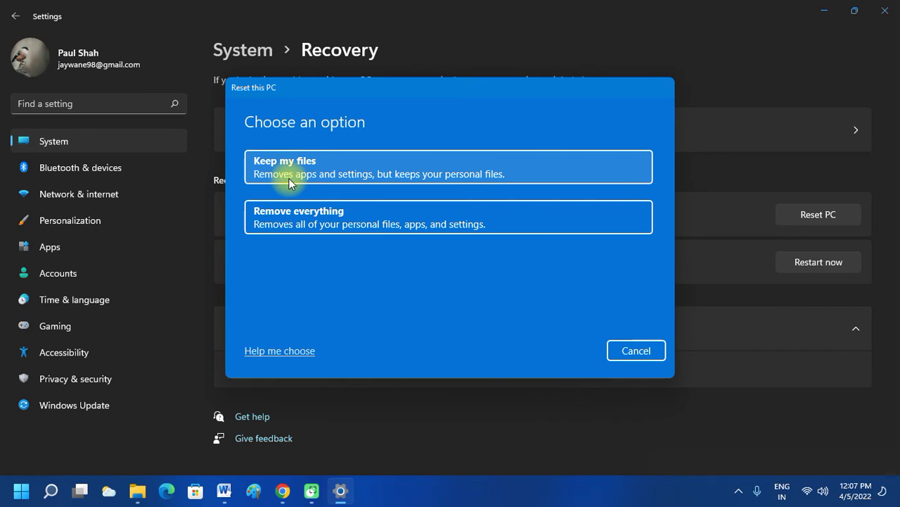
left_click(653, 346)
left_click(884, 10)
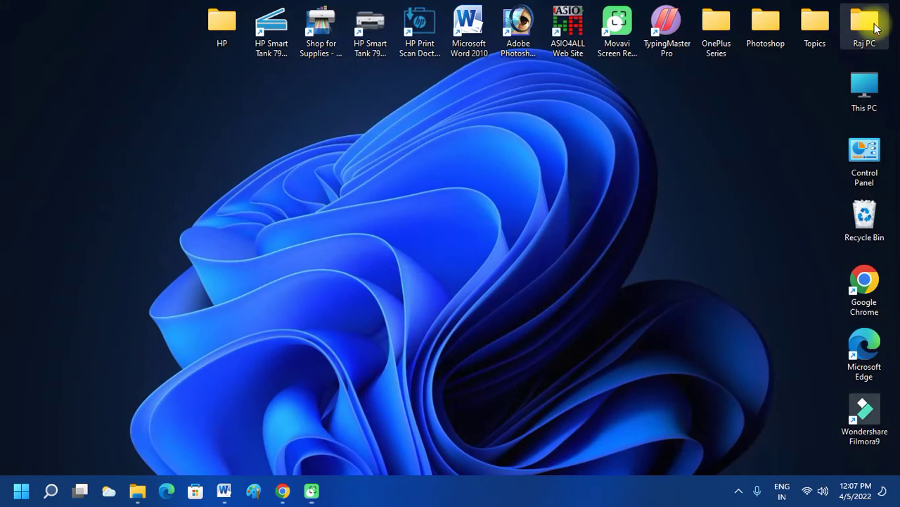